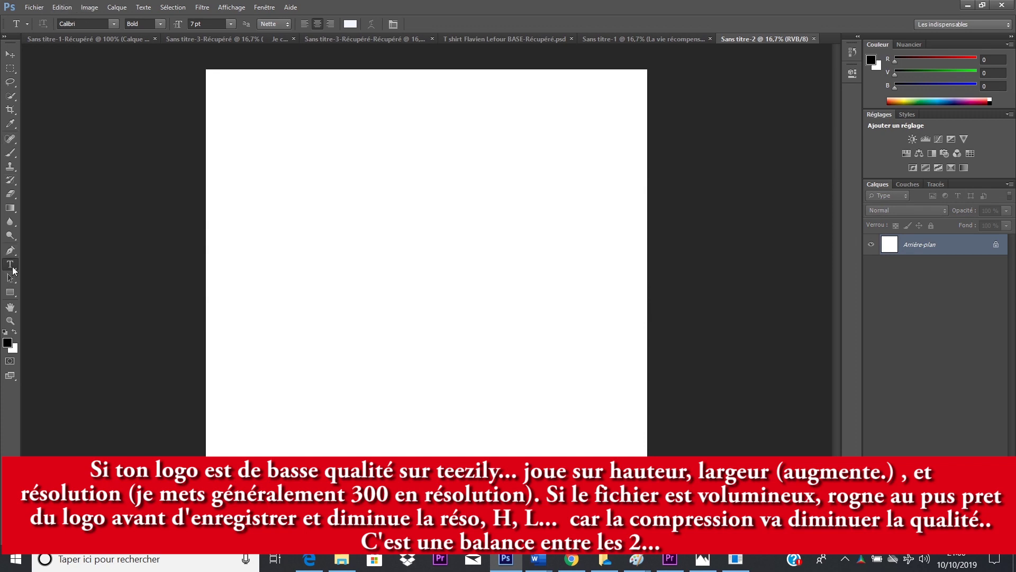
# Create a text box covering the whole canvas and write "La vie récompense celui qui se bouge".
pyautogui.moveTo(207, 70); pyautogui.dragTo(646, 460)
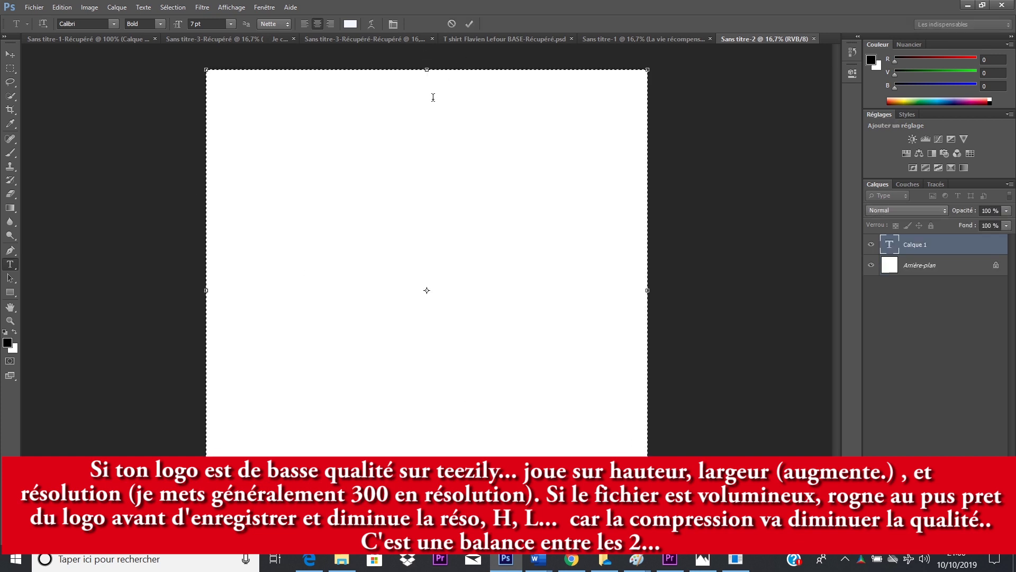
pyautogui.write('La')
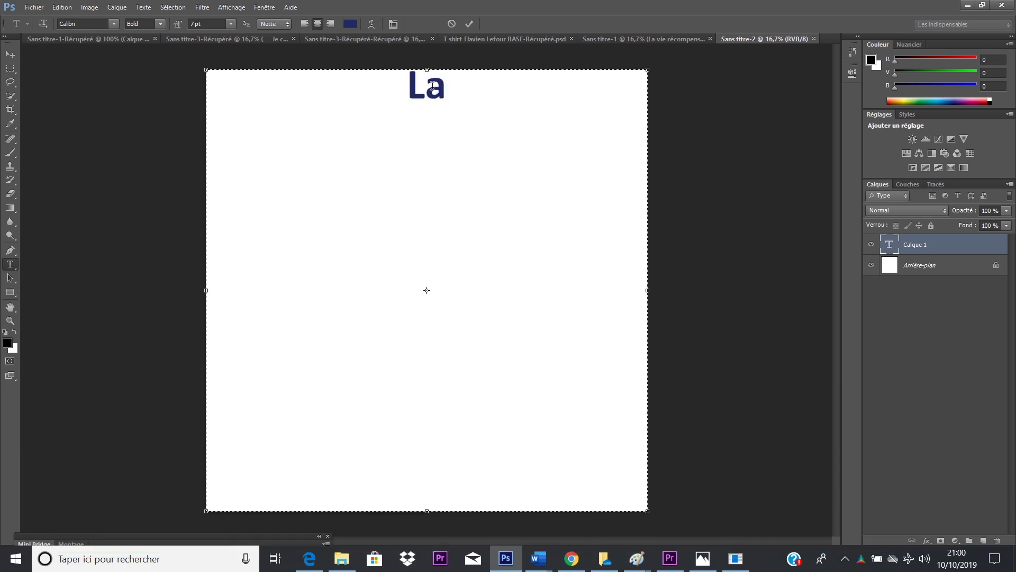
pyautogui.write(' vie récom')
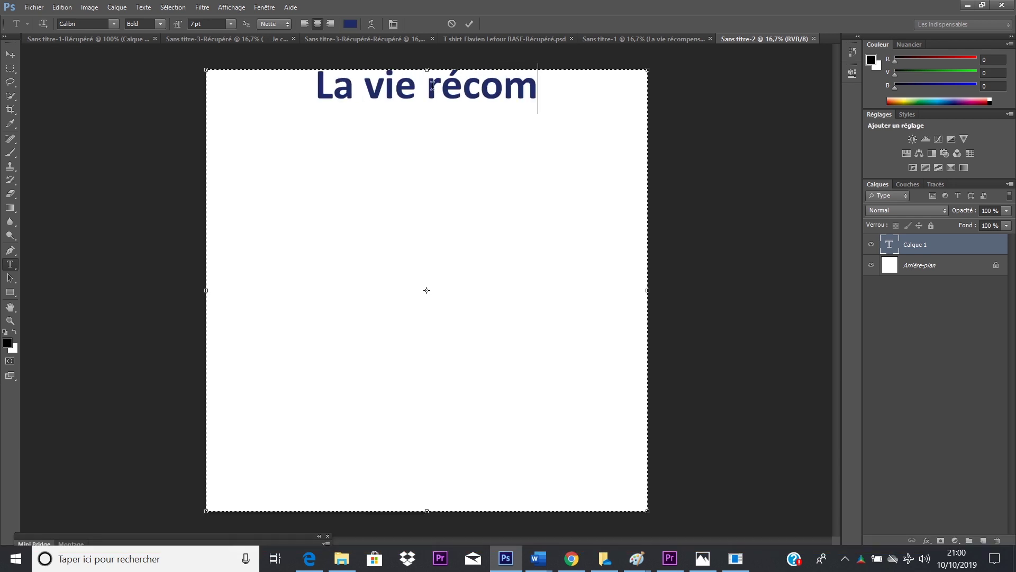
pyautogui.write('pense celu')
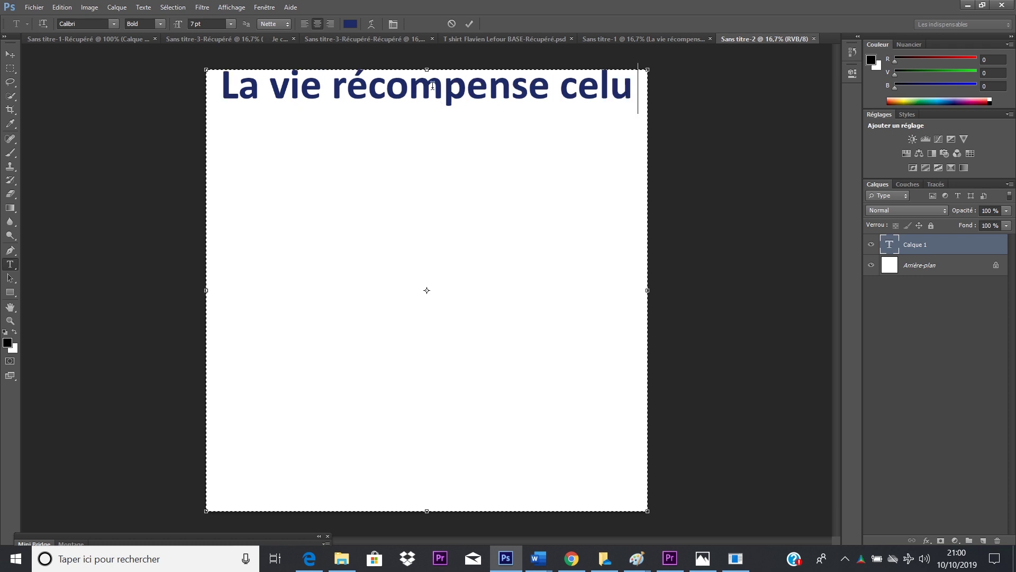
pyautogui.write('i qui se ')
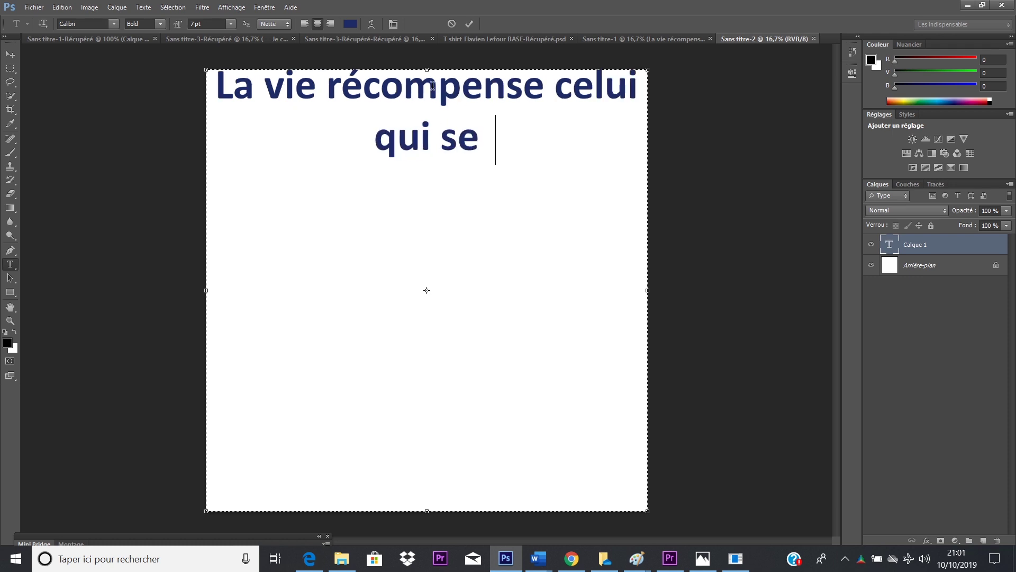
pyautogui.write('bouge')
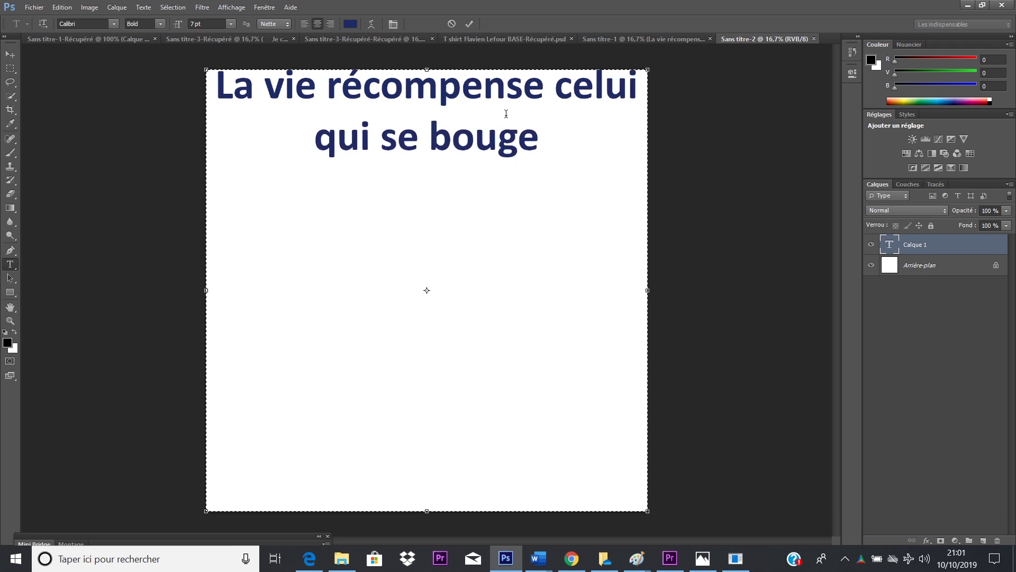
# Change the colour of the whole sentence to dark navy blue #0a1238.
pyautogui.moveTo(537, 137); pyautogui.dragTo(217, 93)
pyautogui.click(351, 24)
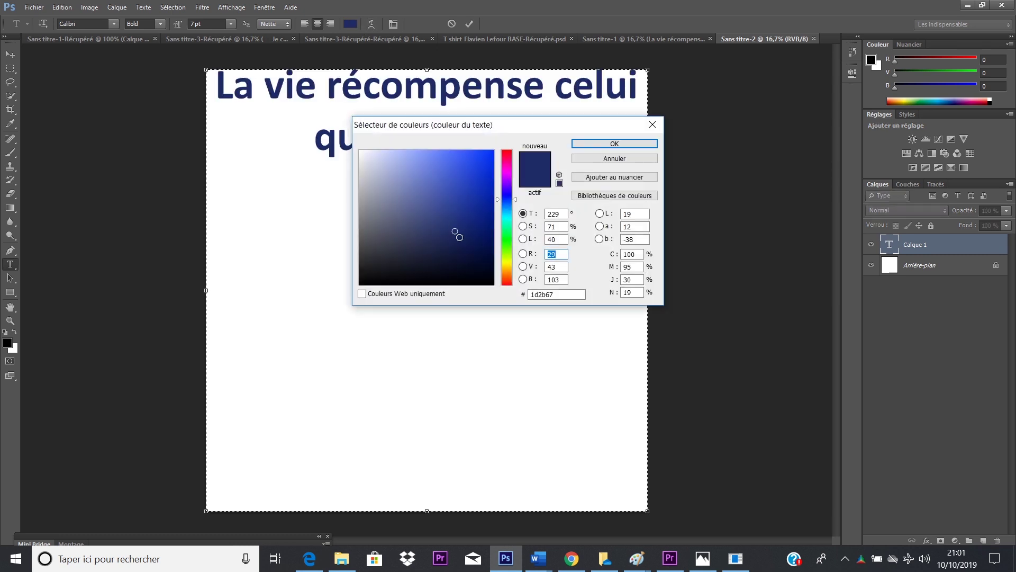
pyautogui.click(471, 255)
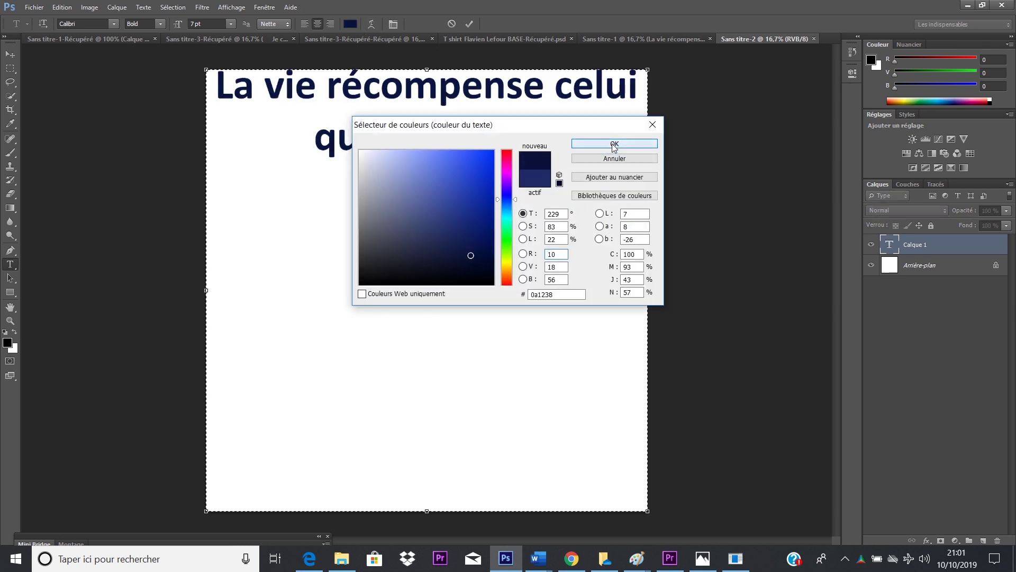
pyautogui.click(614, 145)
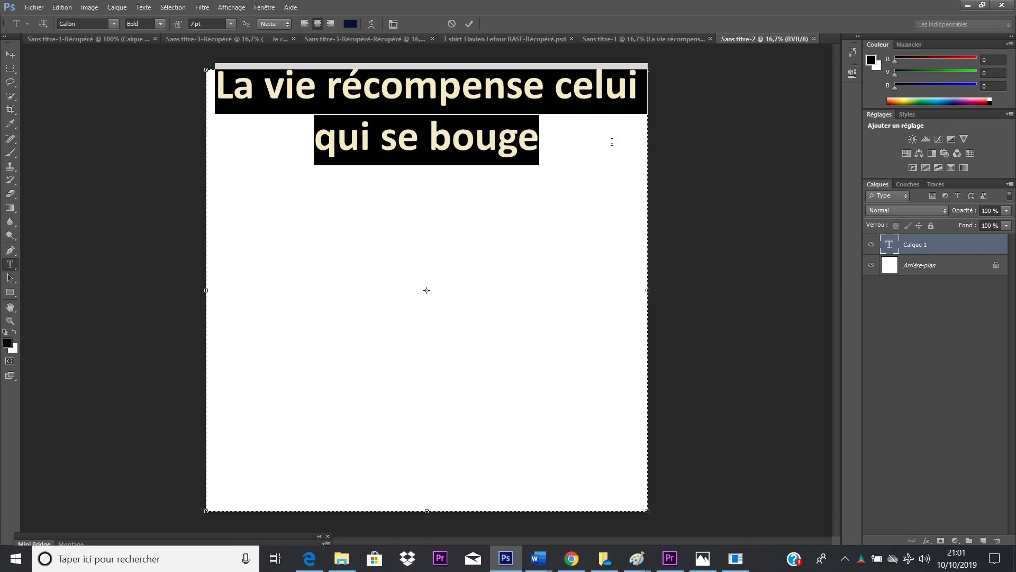
# Try the sentence at 9 pt and settle on a font size of 6 pt.
pyautogui.click(233, 25)
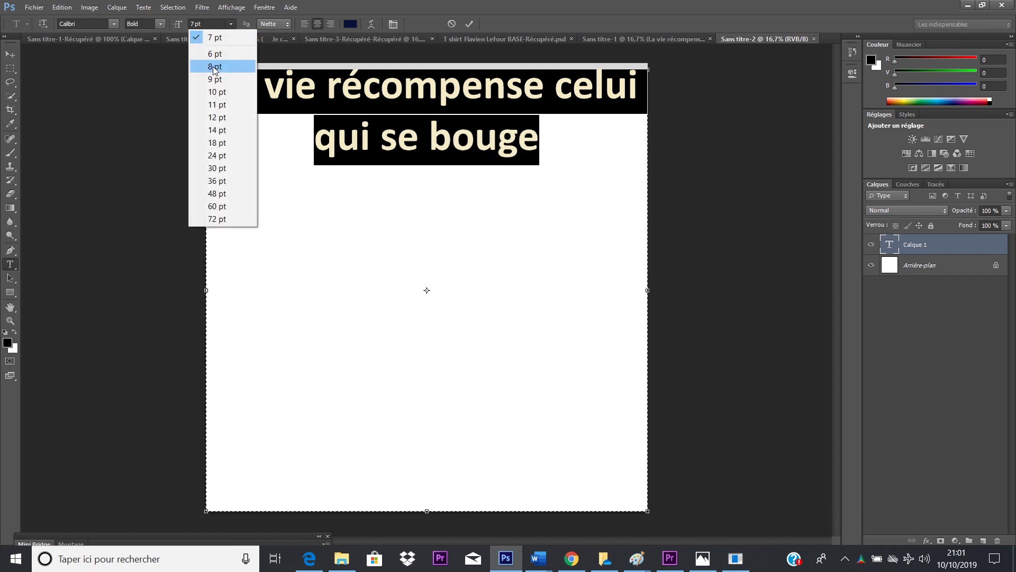
pyautogui.click(215, 53)
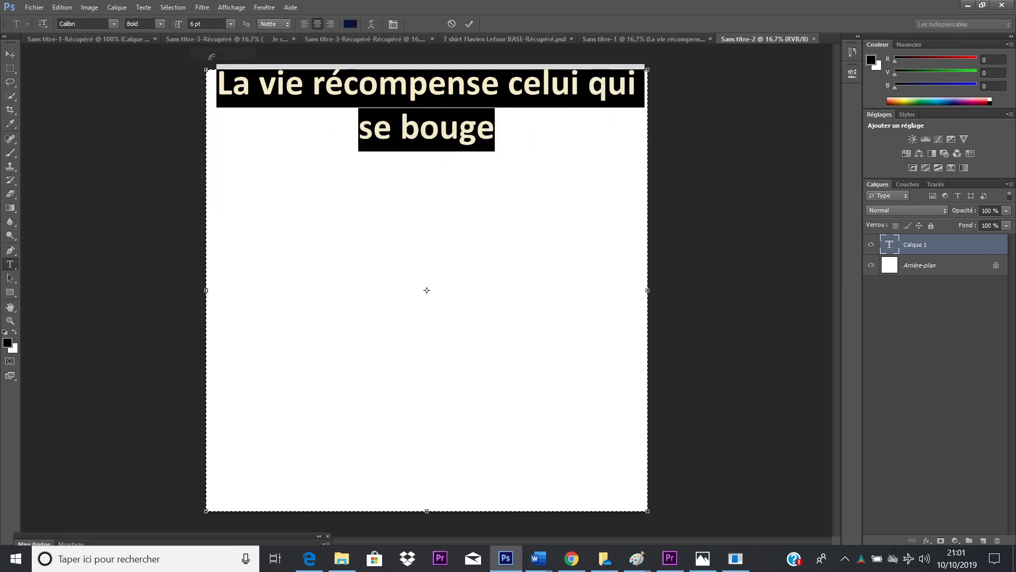
pyautogui.click(231, 24)
pyautogui.click(219, 75)
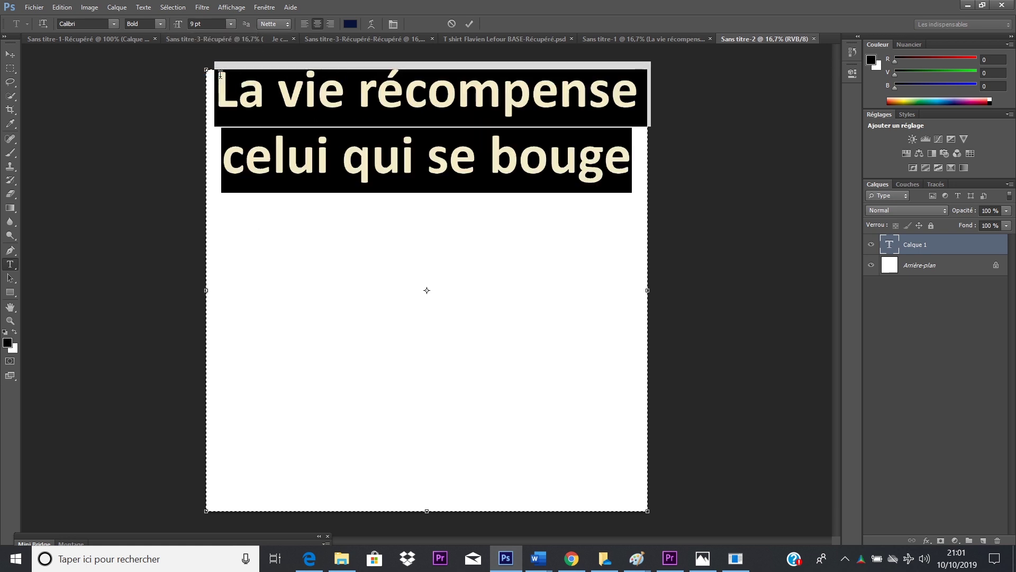
pyautogui.click(230, 24)
pyautogui.click(220, 55)
# Try the Regular font style on the sentence, restore Bold, and reselect the whole text.
pyautogui.click(113, 25)
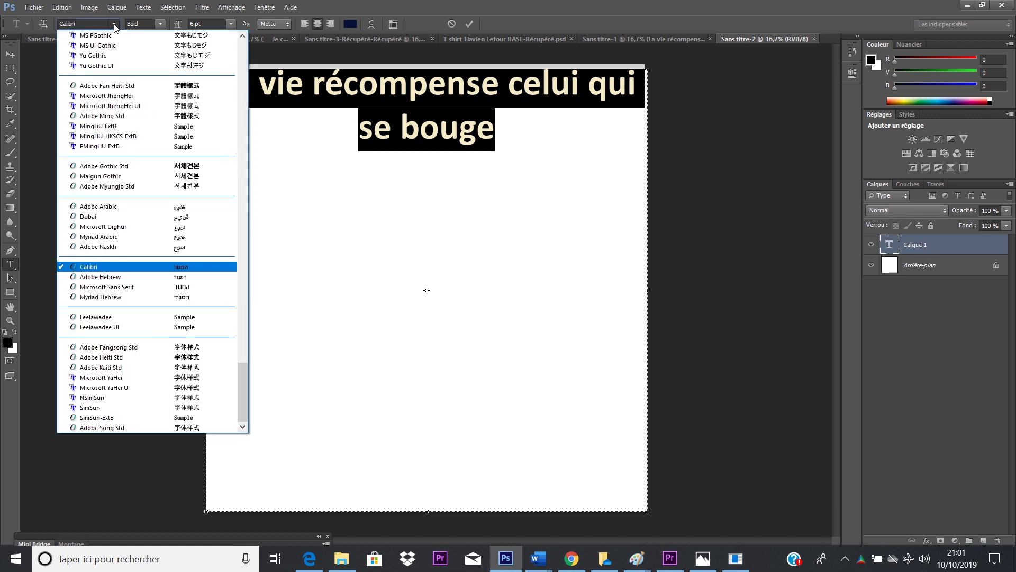
pyautogui.click(113, 25)
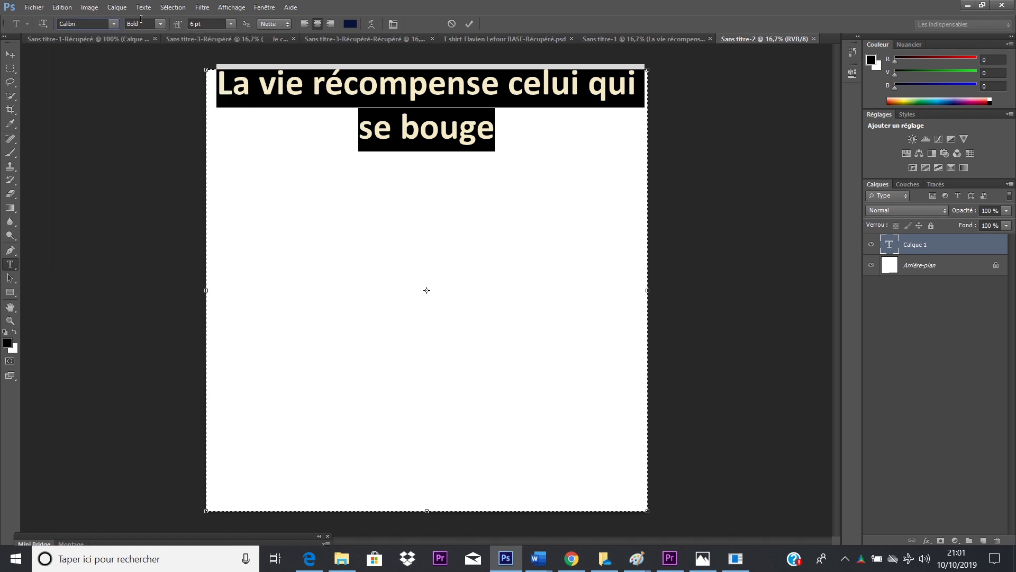
pyautogui.click(160, 27)
pyautogui.click(143, 53)
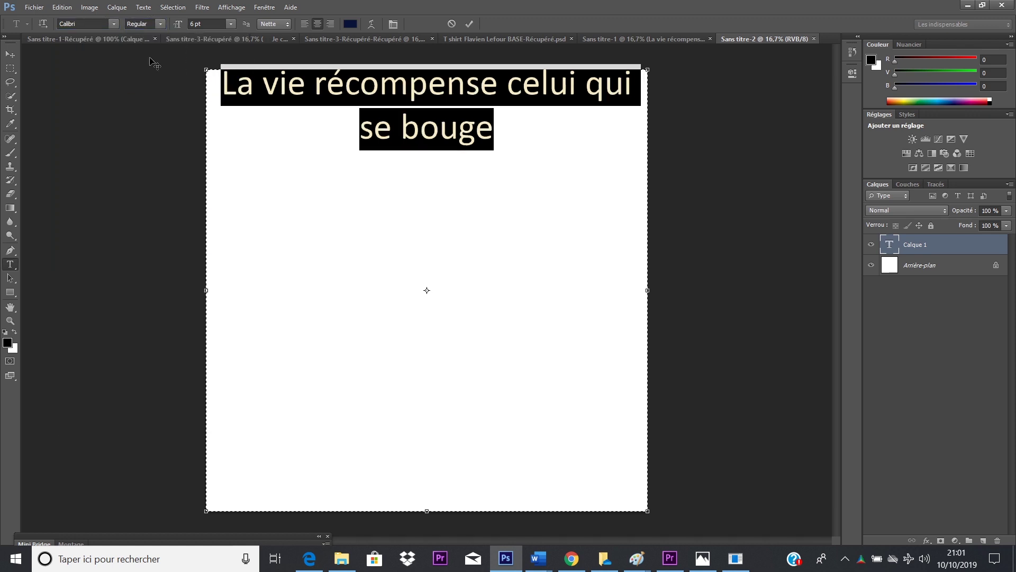
pyautogui.click(160, 24)
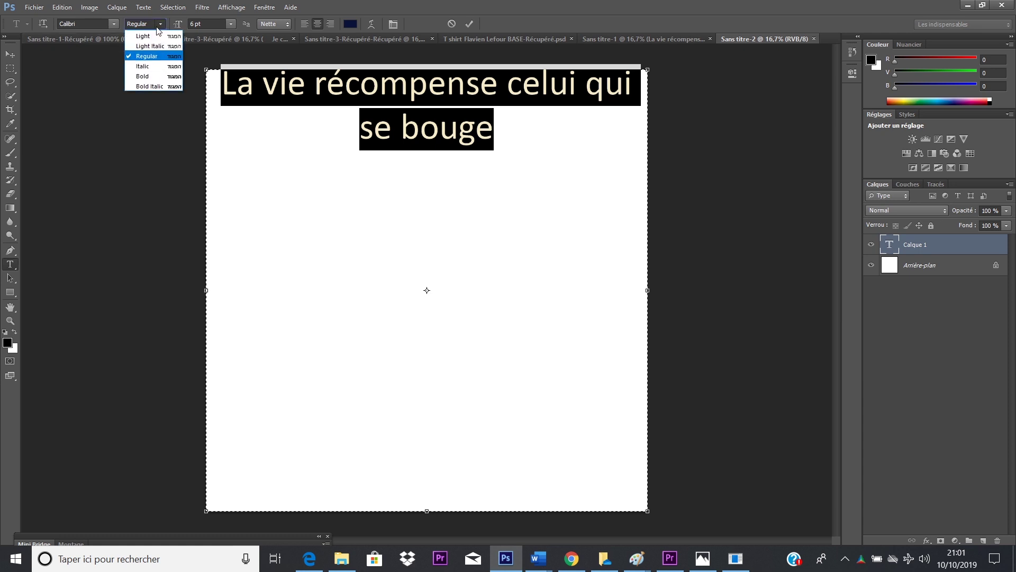
pyautogui.click(149, 78)
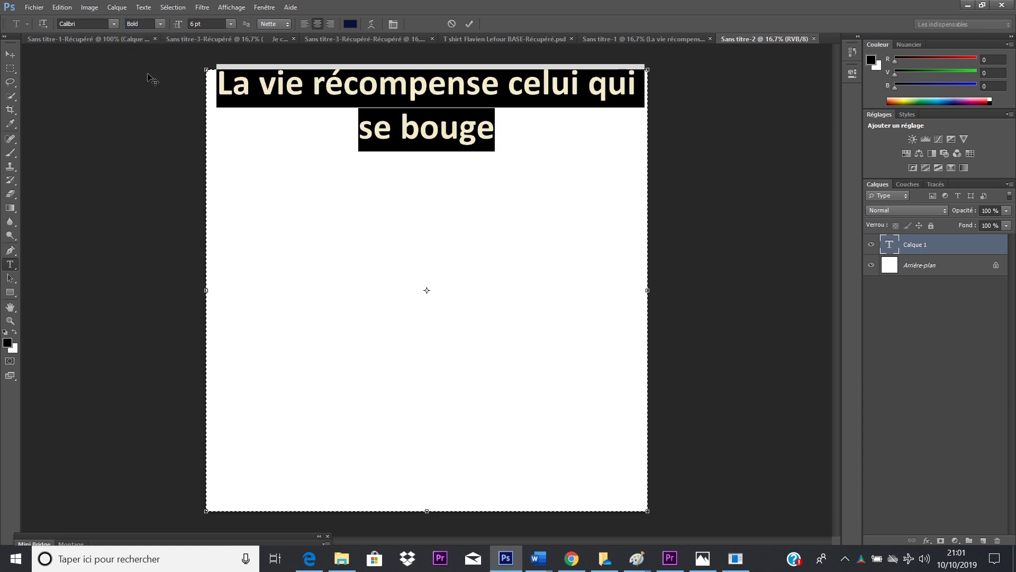
pyautogui.click(499, 137)
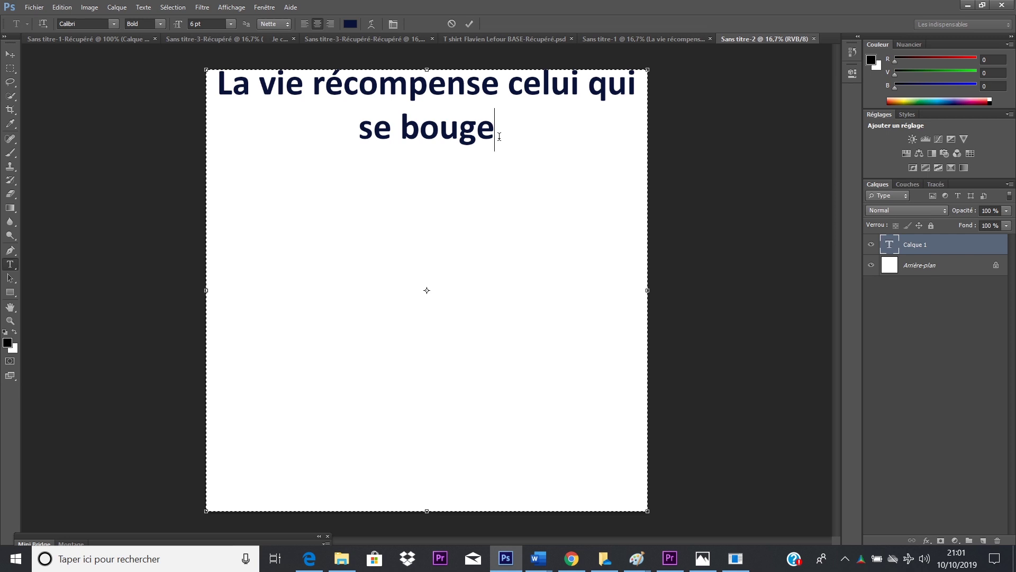
pyautogui.moveTo(499, 136); pyautogui.dragTo(192, 105)
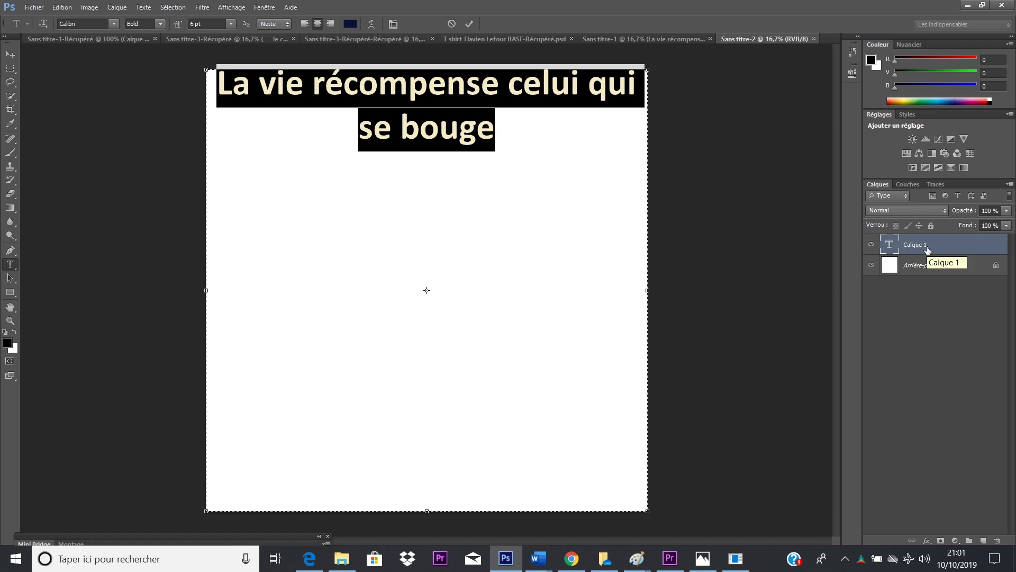
# Commit the text and add a Contour effect of 35 px to its layer through the layer style.
pyautogui.doubleClick(964, 244)
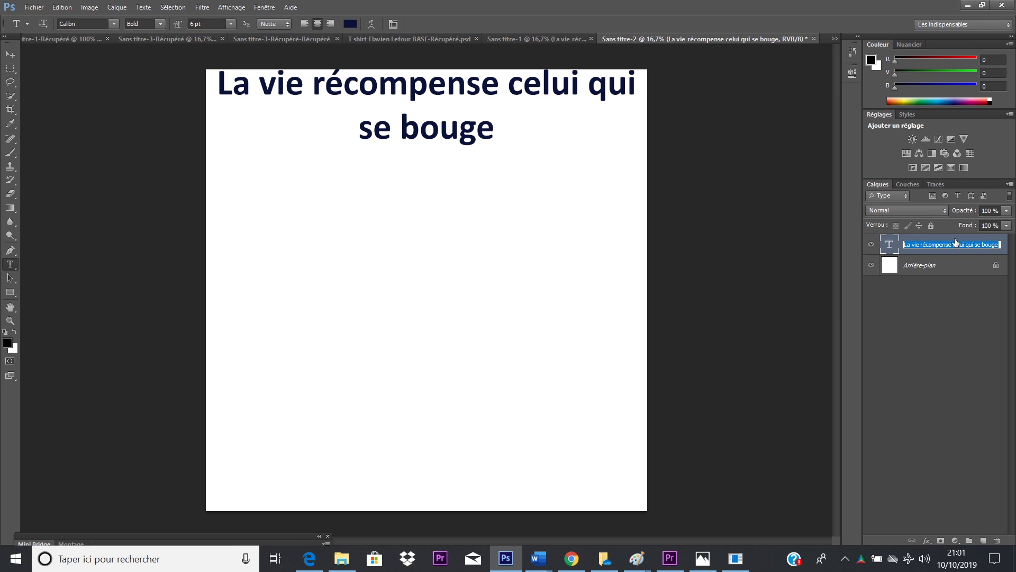
pyautogui.doubleClick(980, 247)
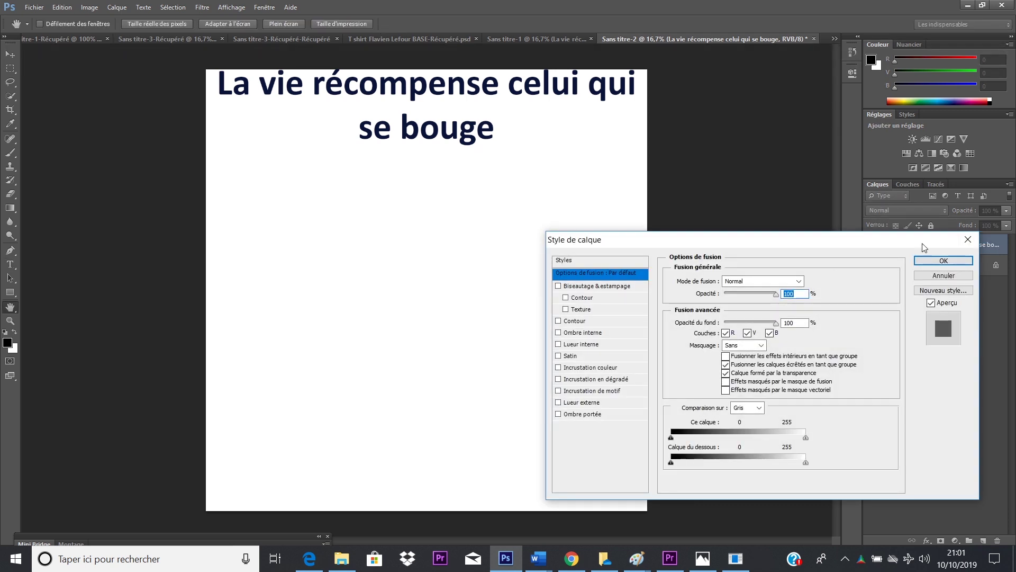
pyautogui.click(962, 243)
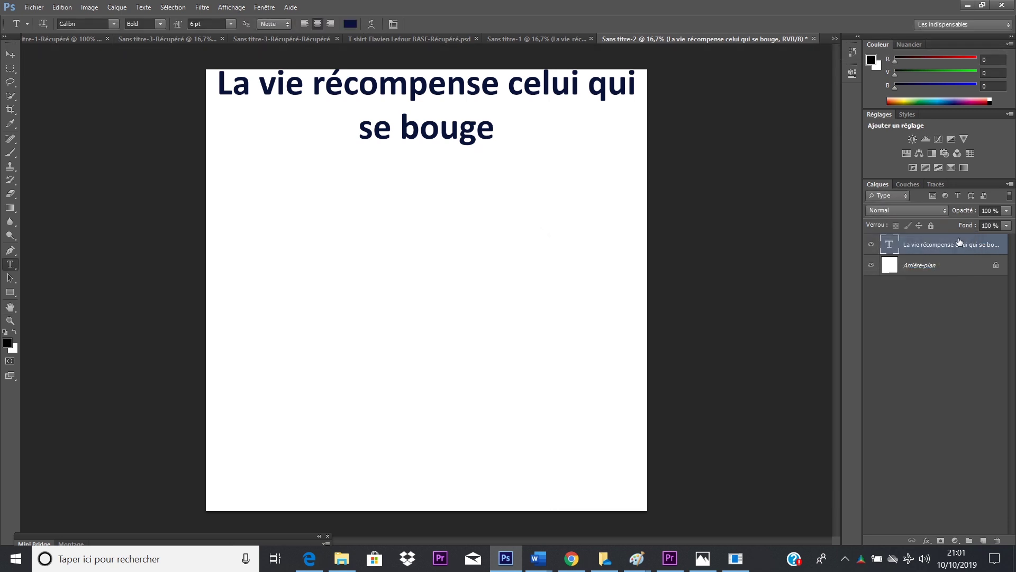
pyautogui.doubleClick(961, 244)
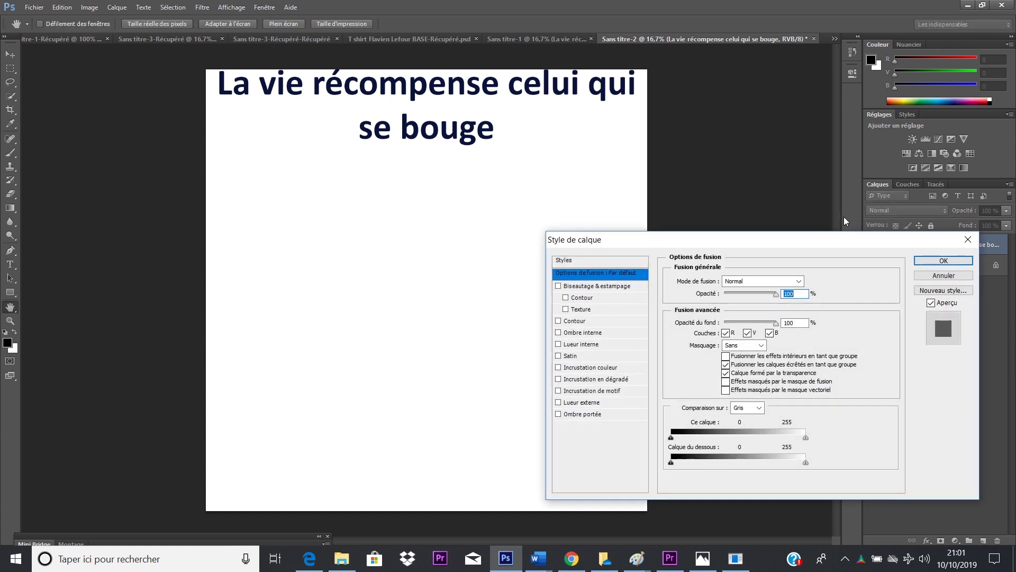
pyautogui.moveTo(722, 242); pyautogui.dragTo(601, 194)
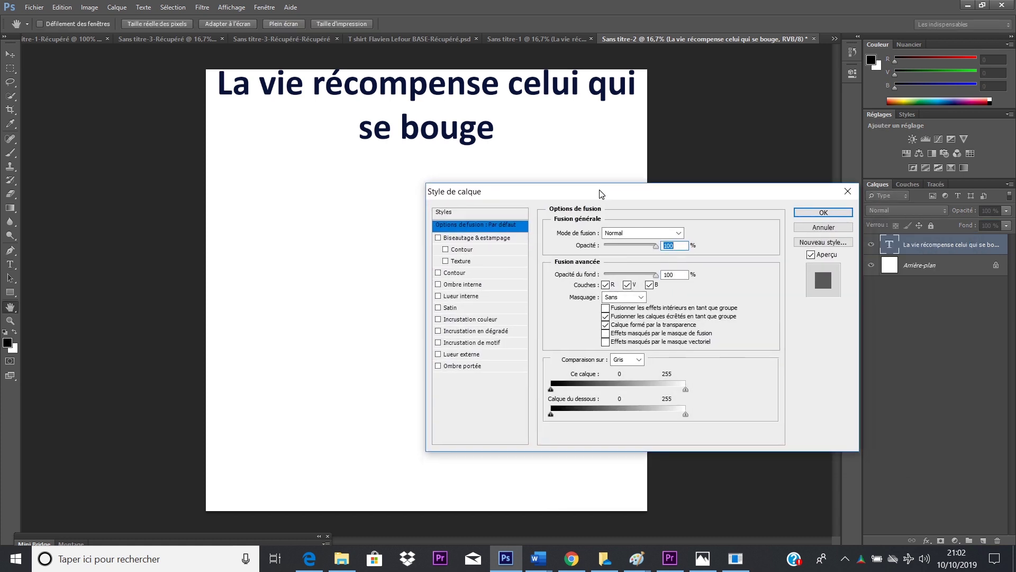
pyautogui.click(438, 272)
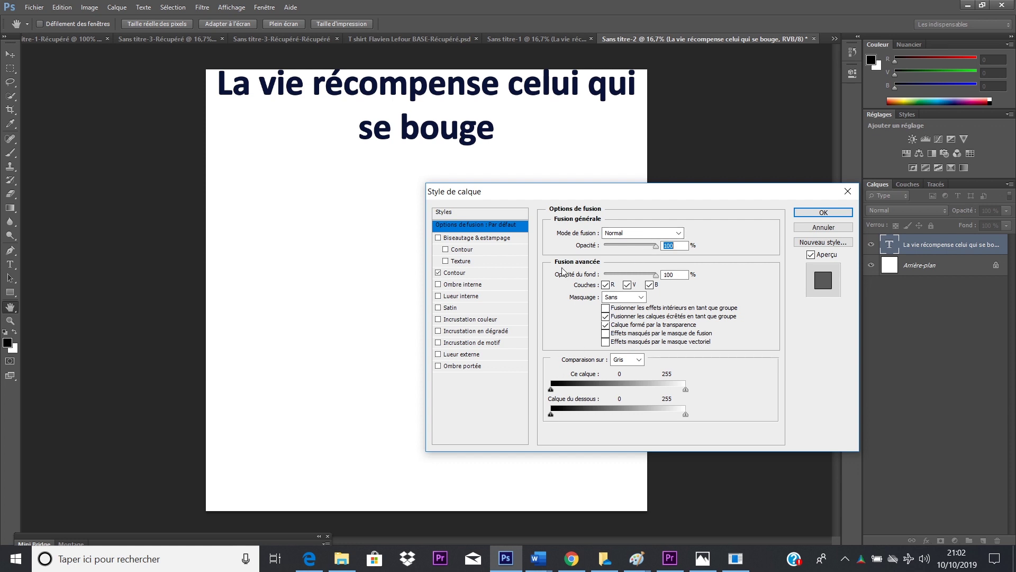
pyautogui.click(454, 273)
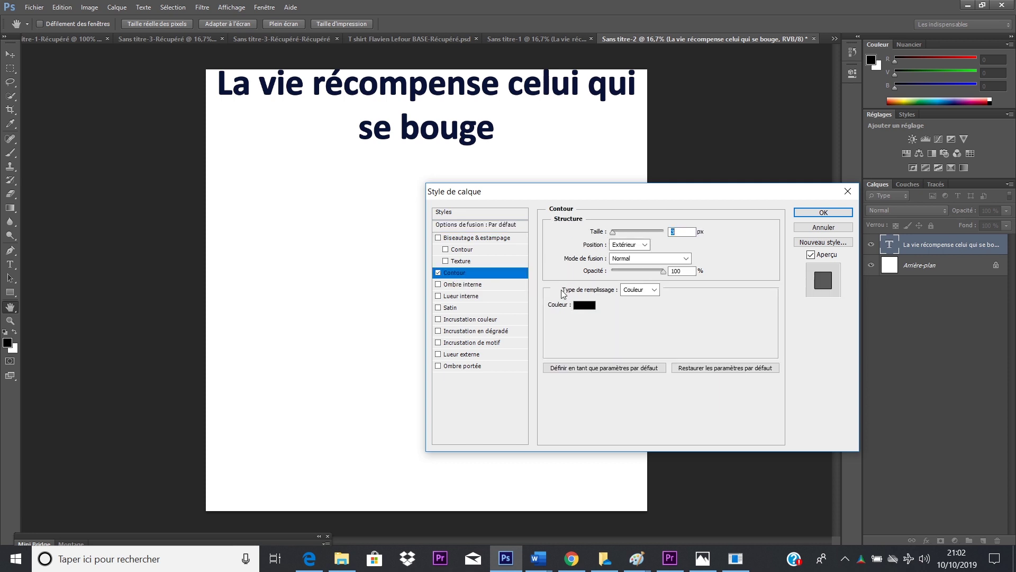
pyautogui.moveTo(614, 235)
pyautogui.mouseDown()
pyautogui.moveTo(633, 236)
pyautogui.moveTo(623, 236)
pyautogui.mouseUp()
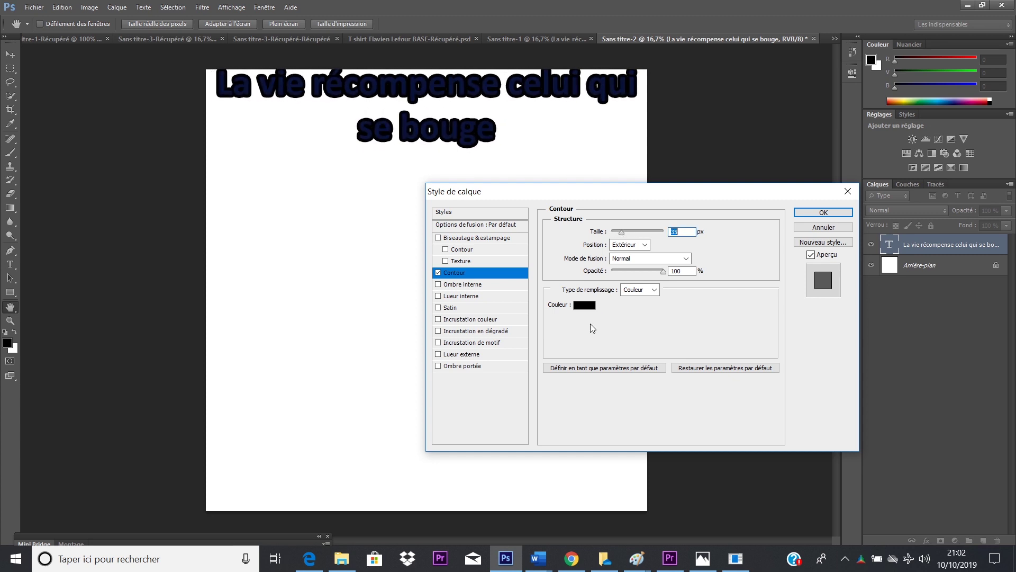
# Set the text's Contour colour to coral red #f76666 and increase the outline size slightly.
pyautogui.click(584, 305)
pyautogui.moveTo(476, 228)
pyautogui.mouseDown()
pyautogui.moveTo(479, 159)
pyautogui.moveTo(481, 244)
pyautogui.moveTo(478, 170)
pyautogui.moveTo(439, 154)
pyautogui.mouseUp()
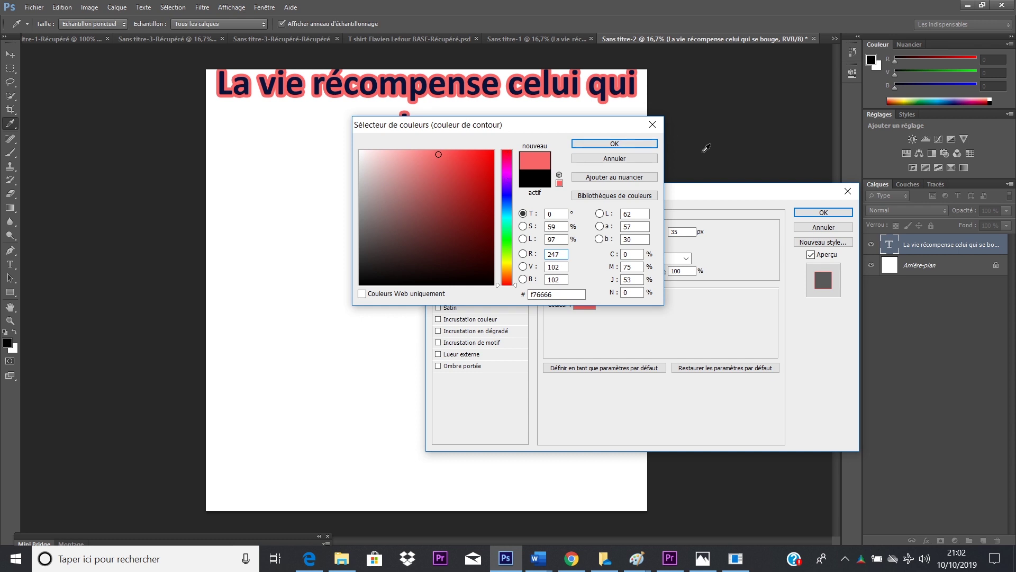
pyautogui.click(634, 143)
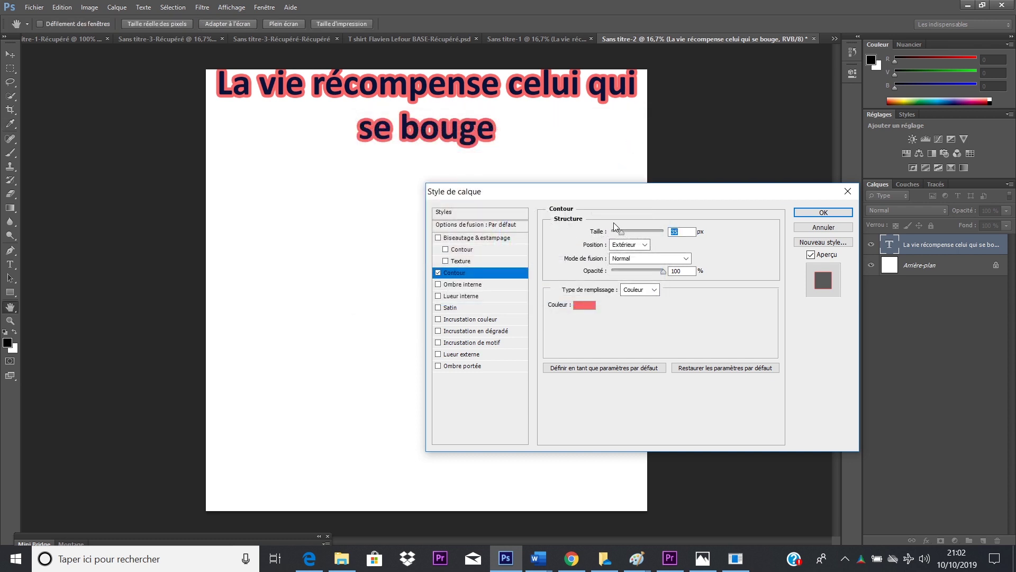
pyautogui.moveTo(621, 233)
pyautogui.mouseDown()
pyautogui.moveTo(650, 230)
pyautogui.moveTo(614, 235)
pyautogui.moveTo(623, 233)
pyautogui.mouseUp()
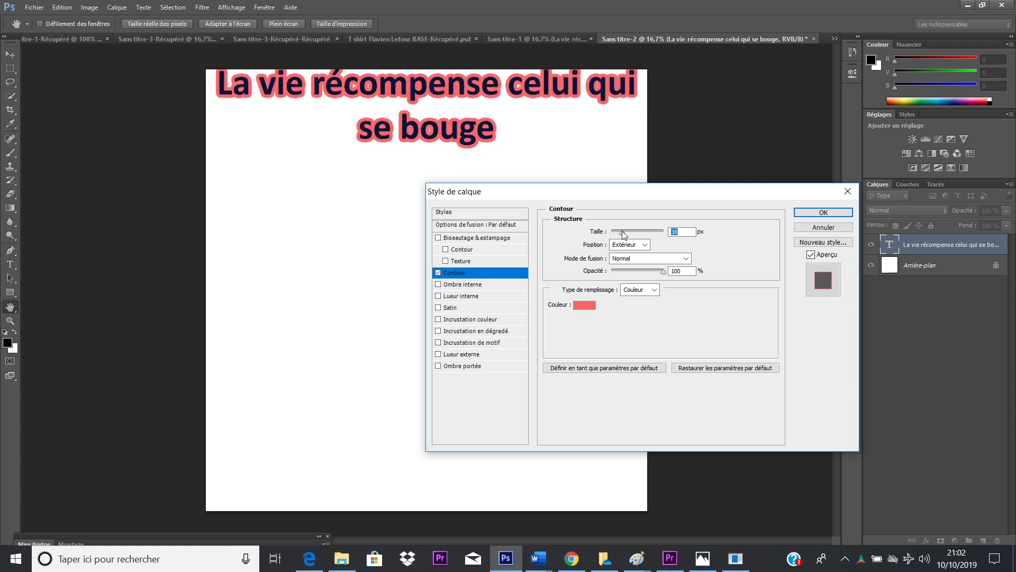
pyautogui.moveTo(662, 271)
pyautogui.mouseDown()
pyautogui.moveTo(616, 276)
pyautogui.moveTo(663, 274)
pyautogui.mouseUp()
# Enable the Lueur externe effect on the text layer with its blending mode set to Normal.
pyautogui.click(438, 354)
pyautogui.click(453, 356)
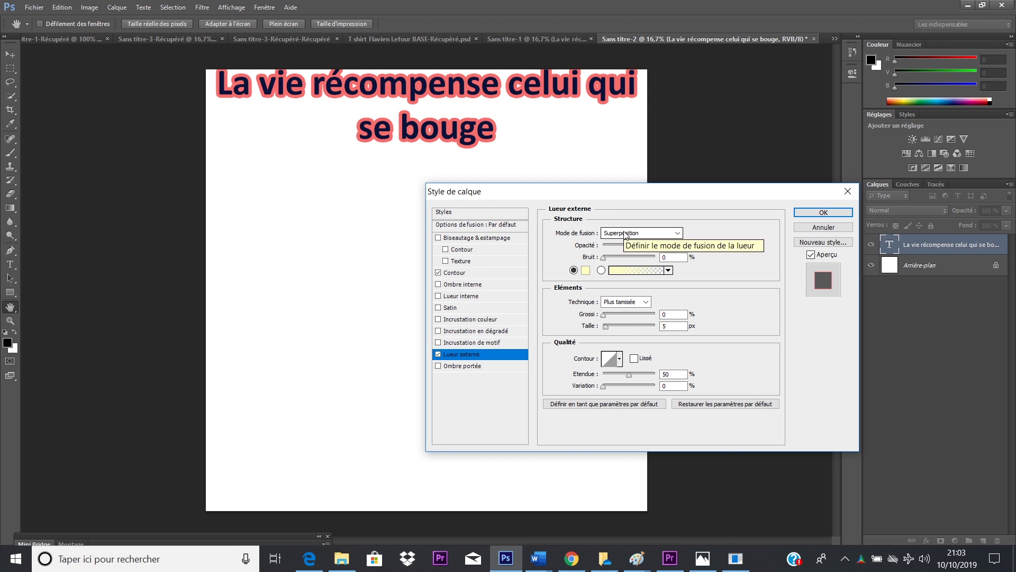
pyautogui.click(627, 234)
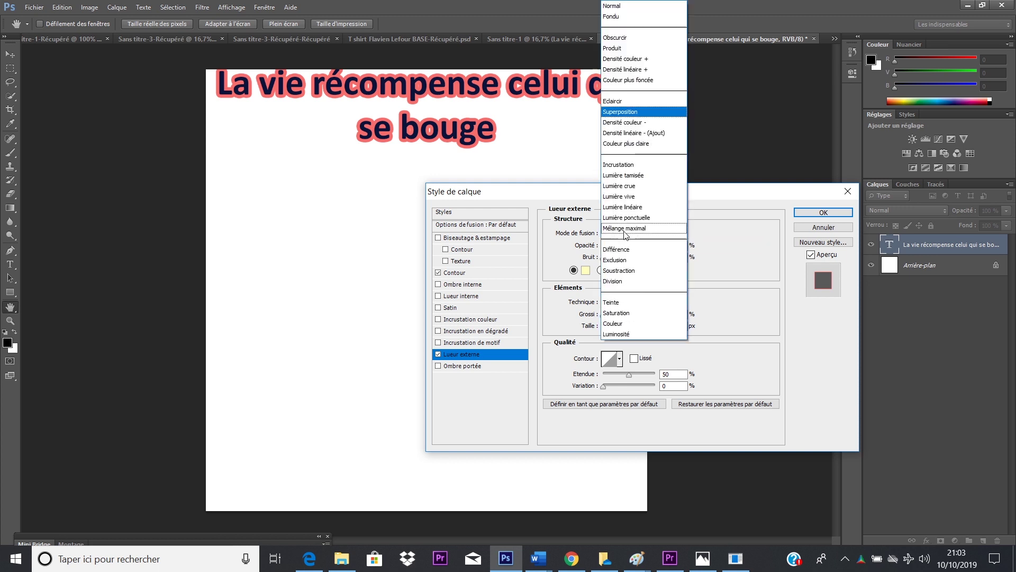
pyautogui.click(623, 6)
pyautogui.click(626, 234)
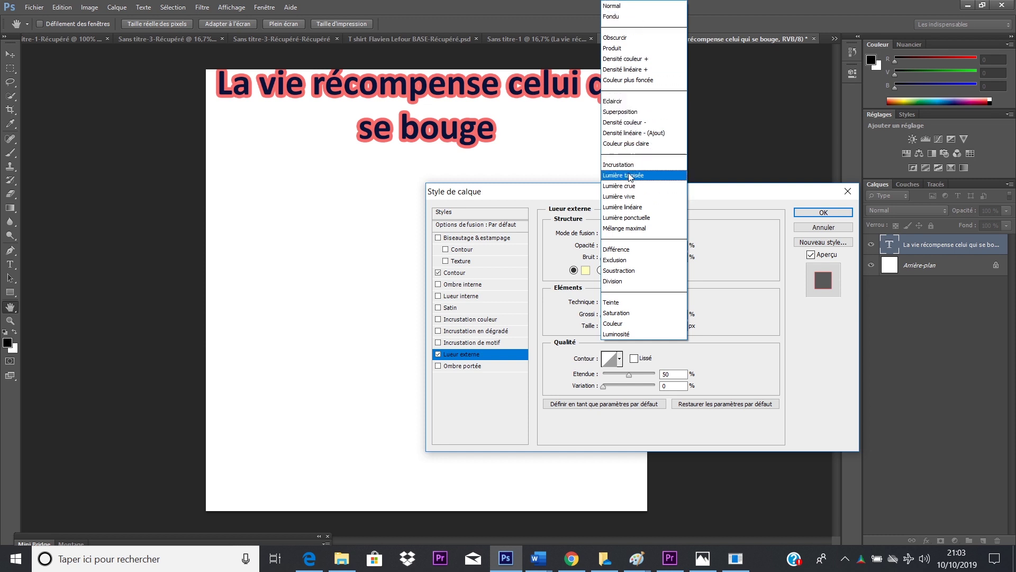
pyautogui.press('Escape')
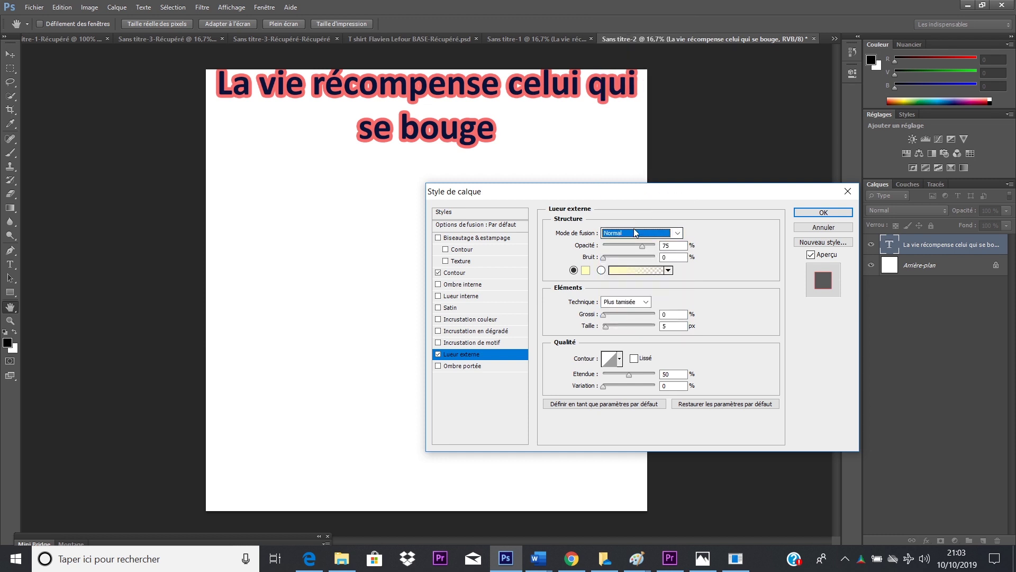
# Change the outer glow's colour to a stronger yellow.
pyautogui.click(585, 270)
pyautogui.click(450, 177)
pyautogui.click(445, 168)
pyautogui.click(612, 146)
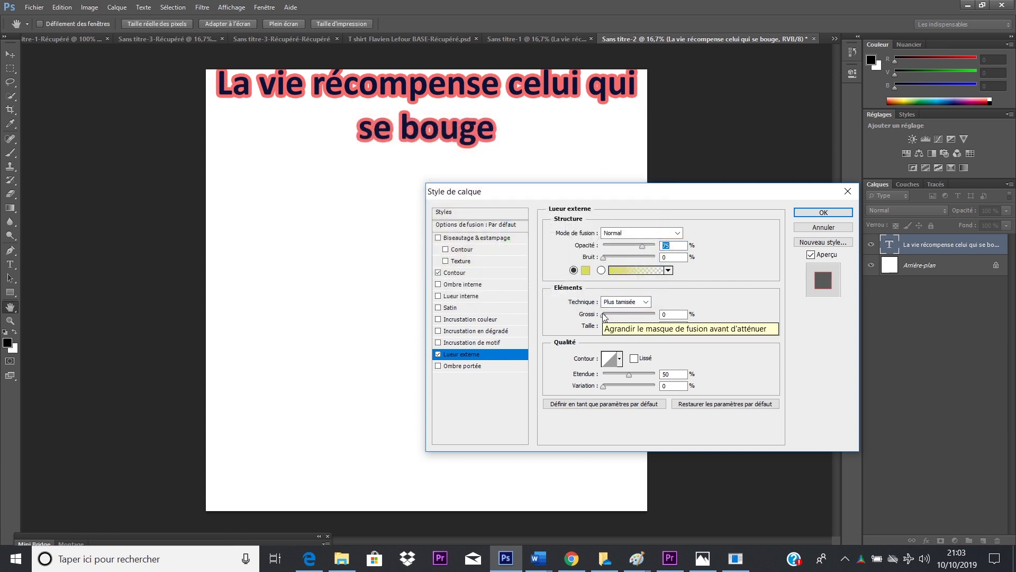
# Set the outer glow's Grossi to 100% and adjust its size and range to form a wide yellow band around the text.
pyautogui.moveTo(604, 316); pyautogui.dragTo(667, 312)
pyautogui.moveTo(610, 328); pyautogui.dragTo(633, 323)
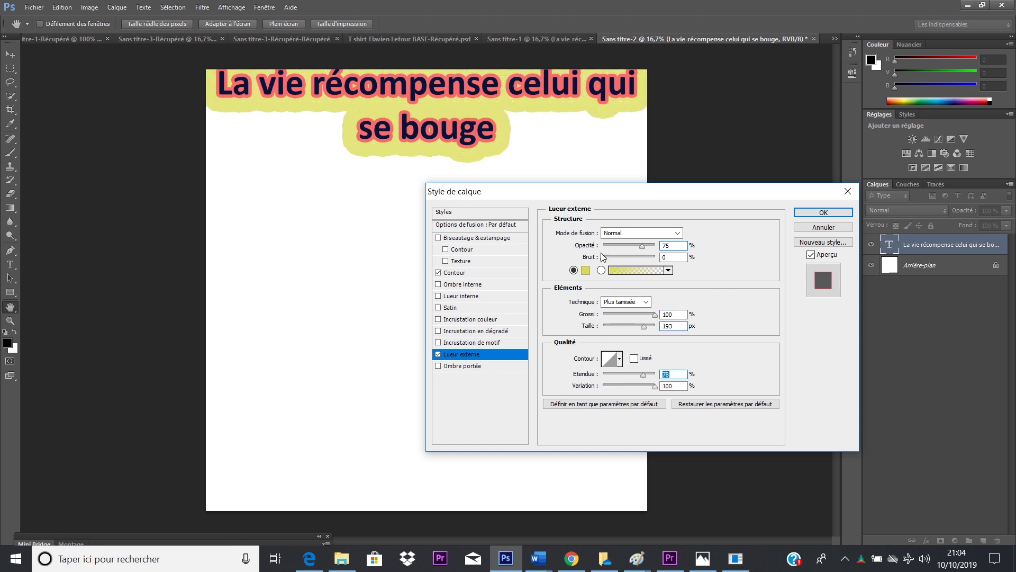
pyautogui.moveTo(644, 245)
pyautogui.mouseDown()
pyautogui.moveTo(624, 246)
pyautogui.moveTo(635, 245)
pyautogui.mouseUp()
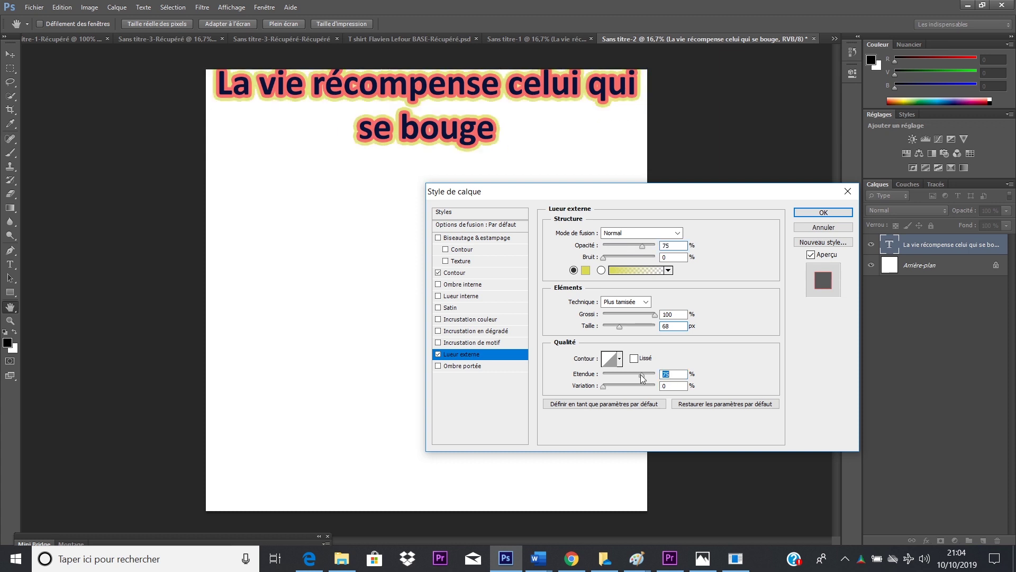
pyautogui.moveTo(643, 374); pyautogui.dragTo(661, 377)
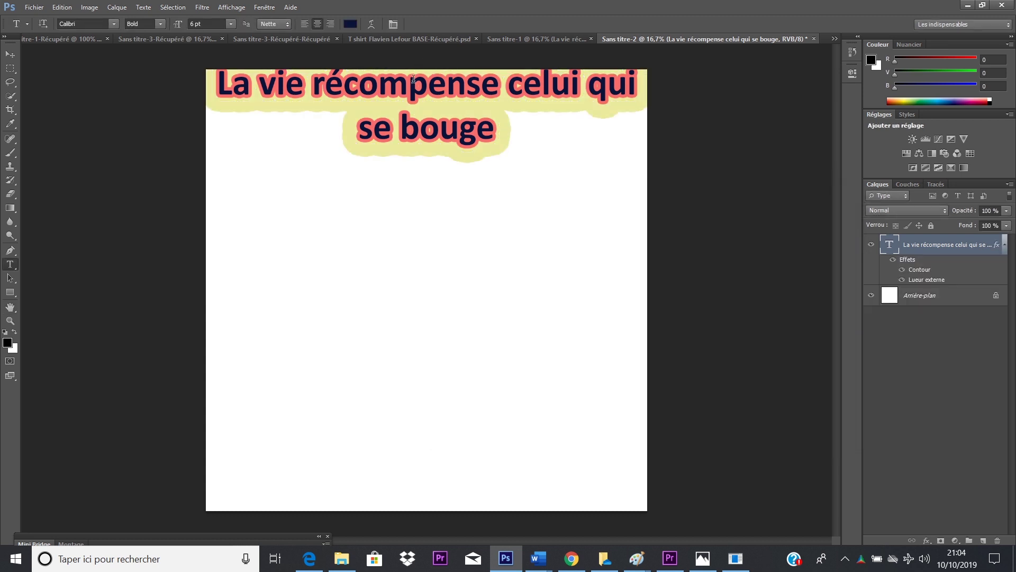
# Insert four empty lines before "La vie" to move the quote down to the middle of the canvas.
pyautogui.click(305, 95)
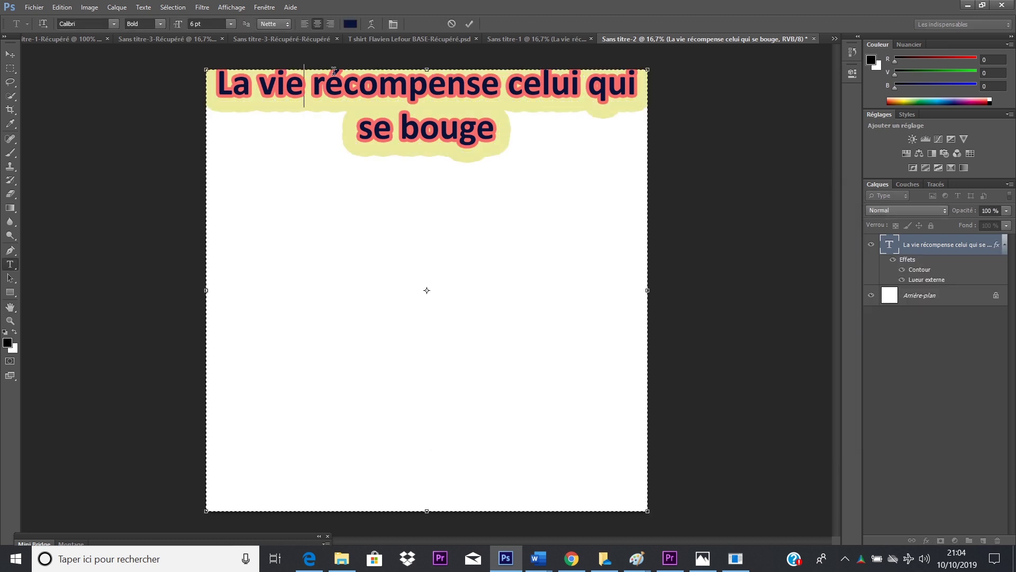
pyautogui.click(219, 80)
pyautogui.press('Return')
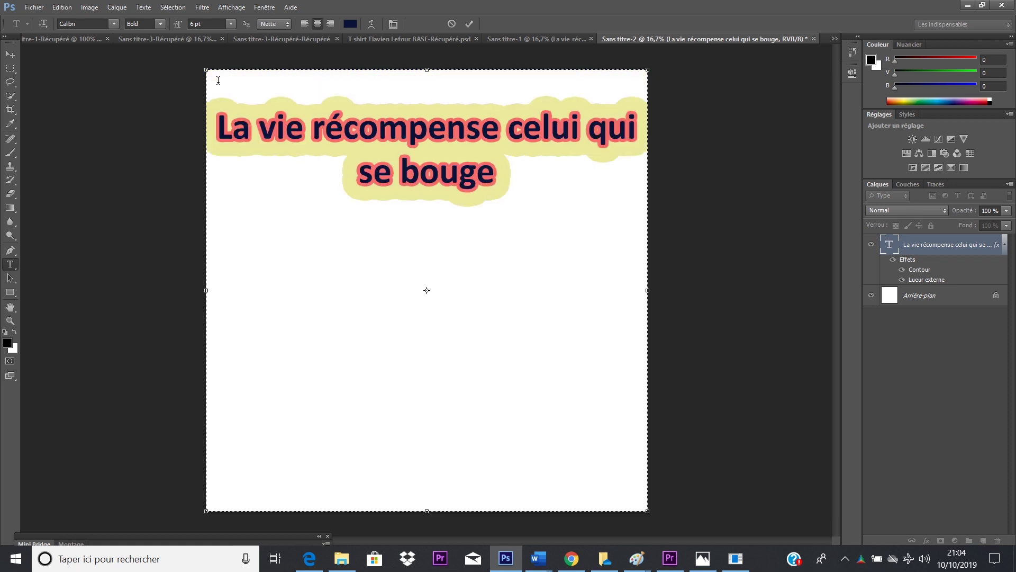
pyautogui.press('Return')
pyautogui.press('Return')
pyautogui.press('Return')
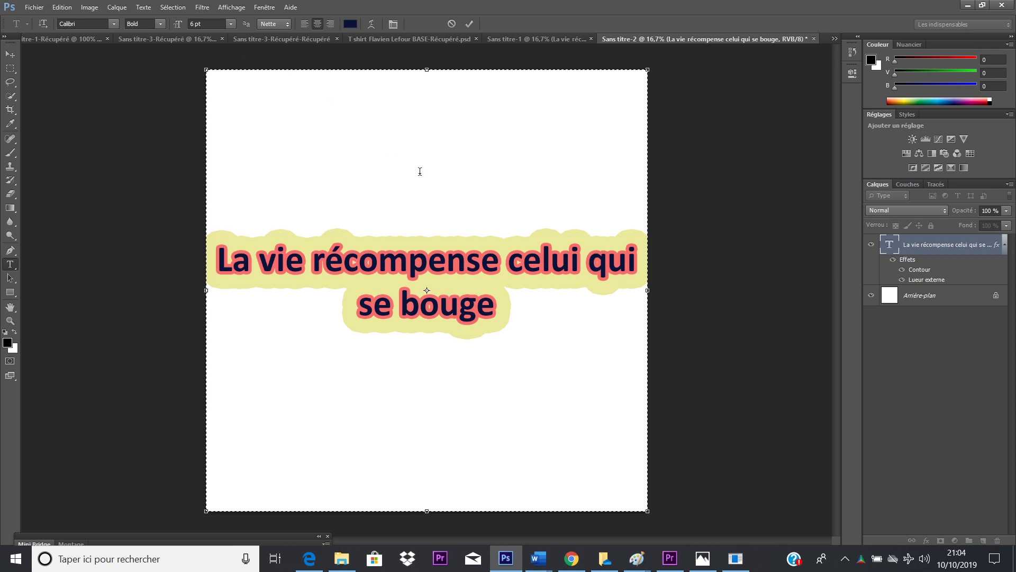
# Break the quote before "celui" so "celui qui se bouge" forms the second line, and commit the text.
pyautogui.click(511, 260)
pyautogui.click(34, 7)
pyautogui.click(399, 182)
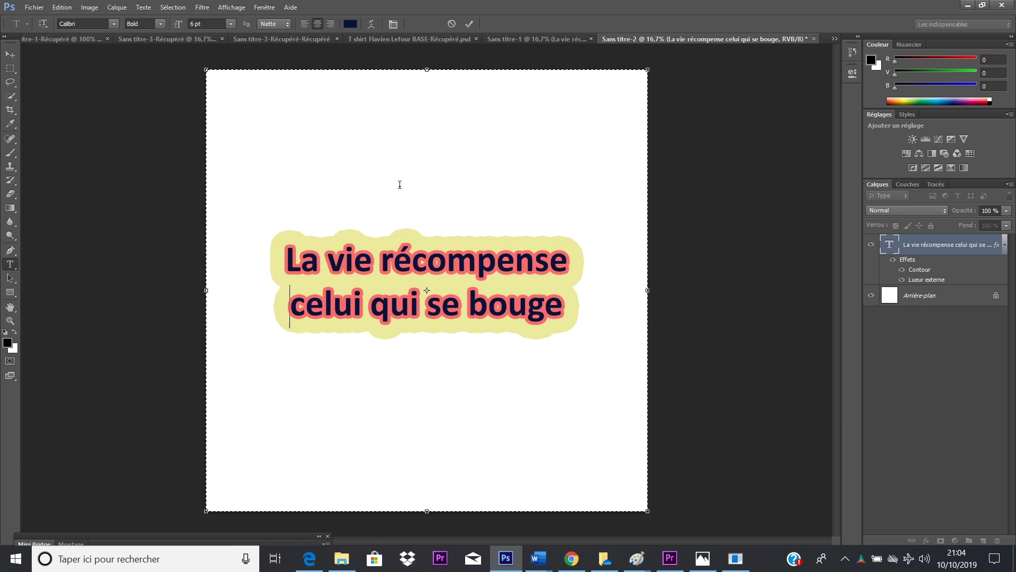
pyautogui.click(471, 23)
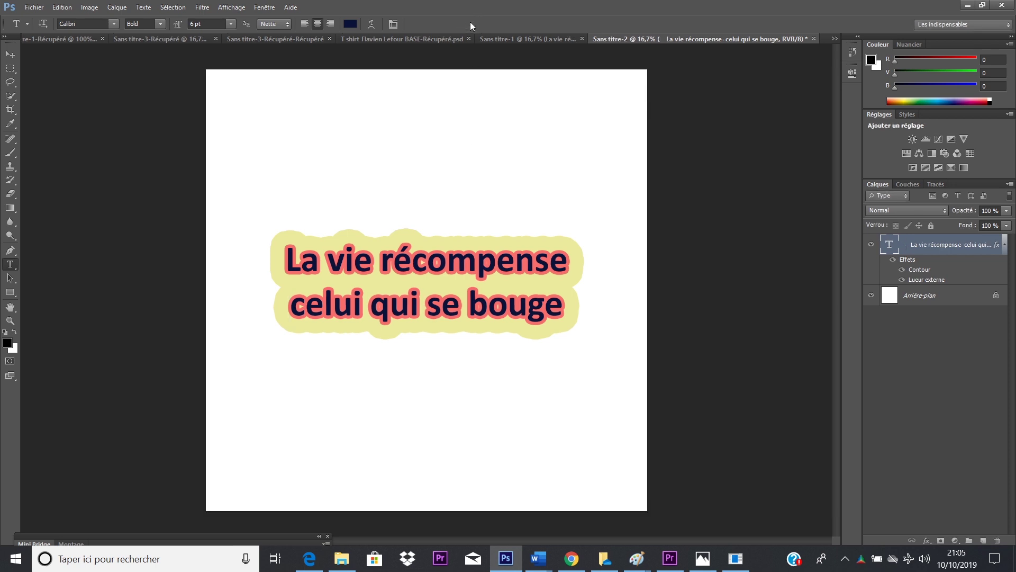
# Start exporting the design with Enregistrer pour le Web and bring up the available file formats.
pyautogui.click(41, 6)
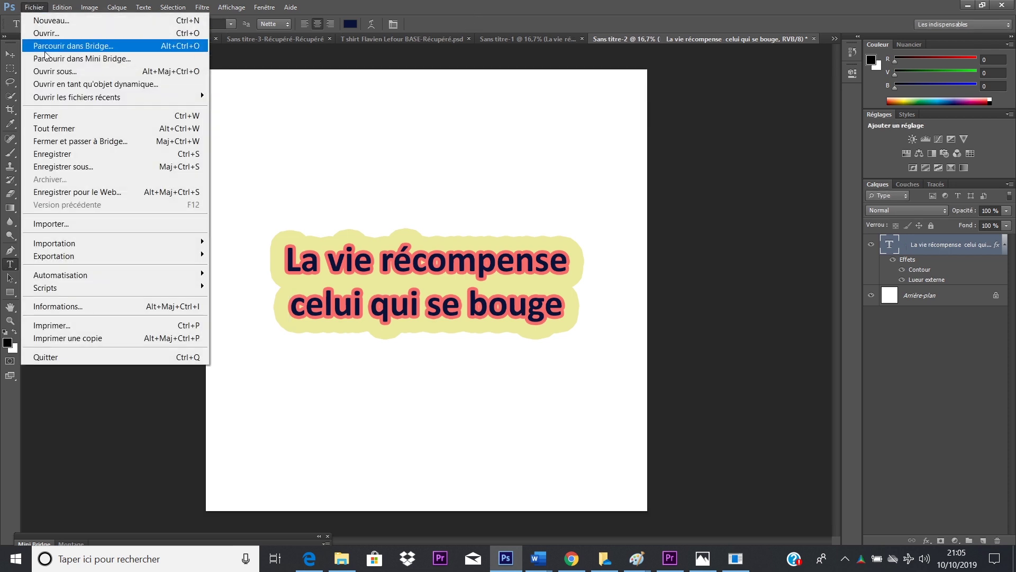
pyautogui.click(67, 193)
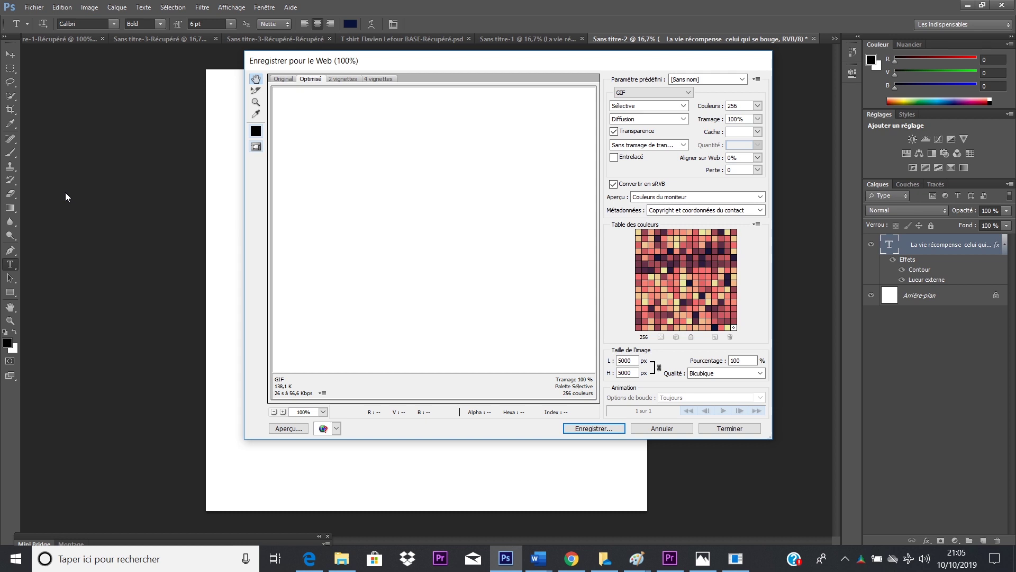
pyautogui.click(669, 91)
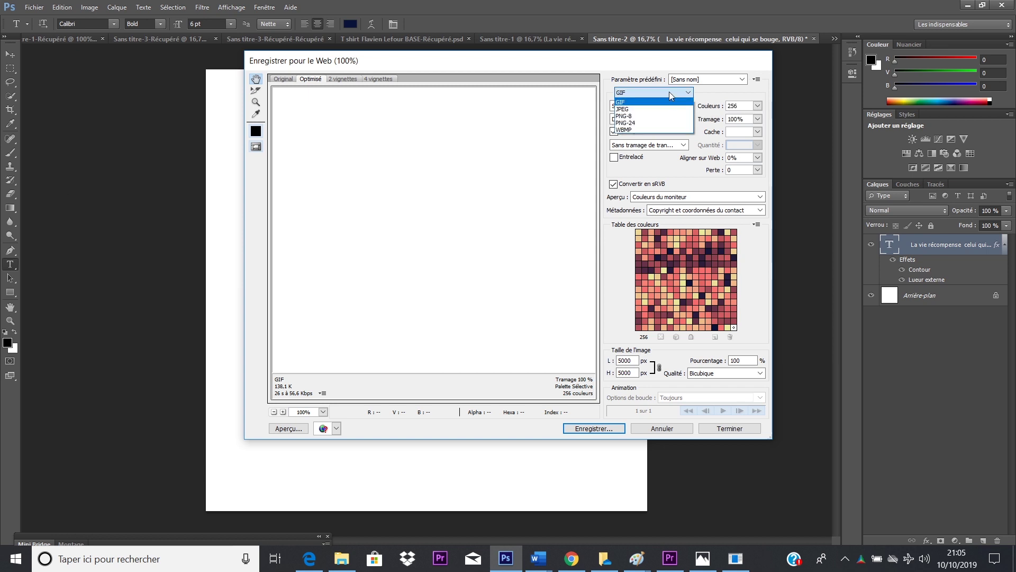